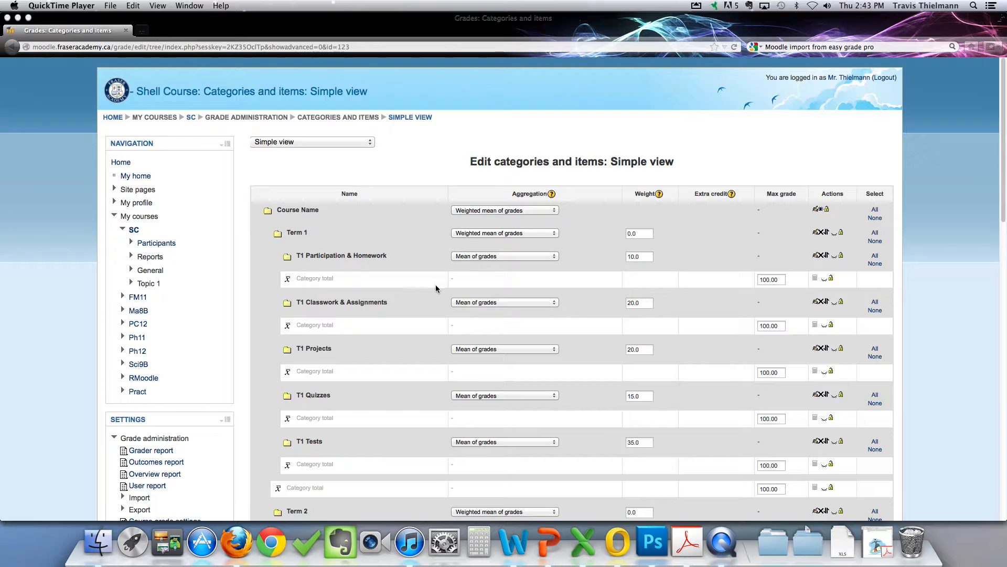
Examine the Shell Course's Term 1 to Term 3 grade categories, including their aggregation methods, weights and category totals.
scroll(404, 246, down, 5)
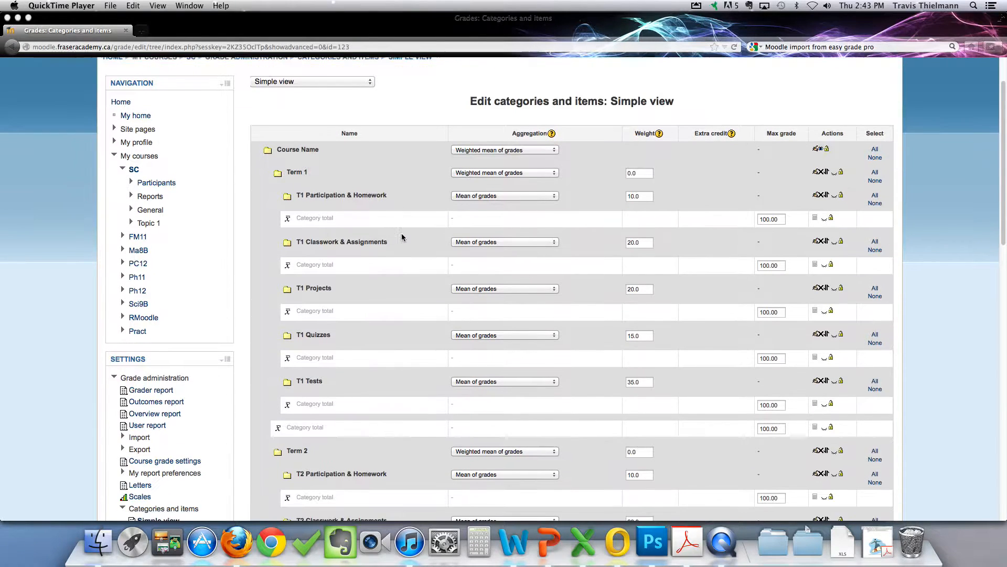
scroll(404, 241, down, 15)
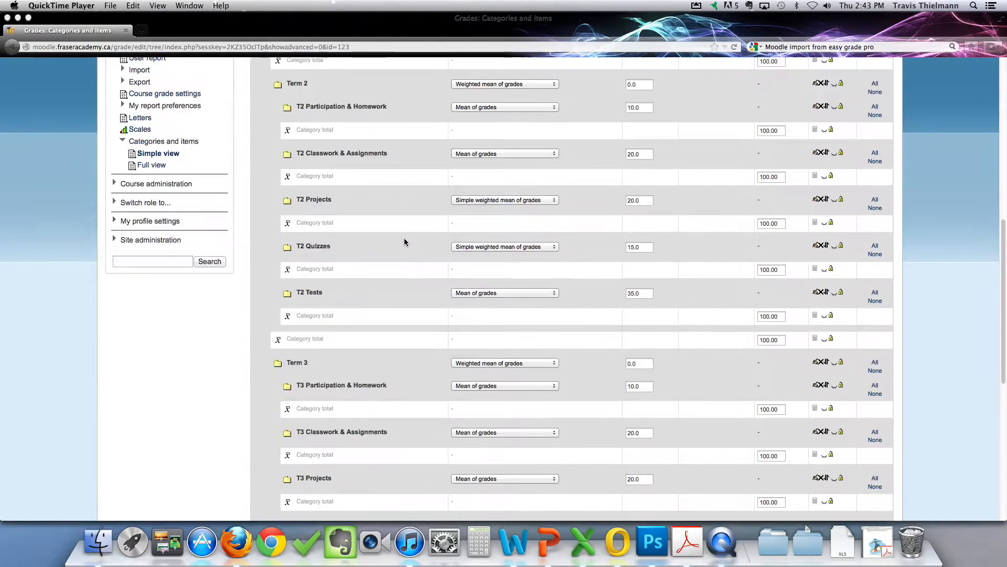
scroll(404, 243, up, 15)
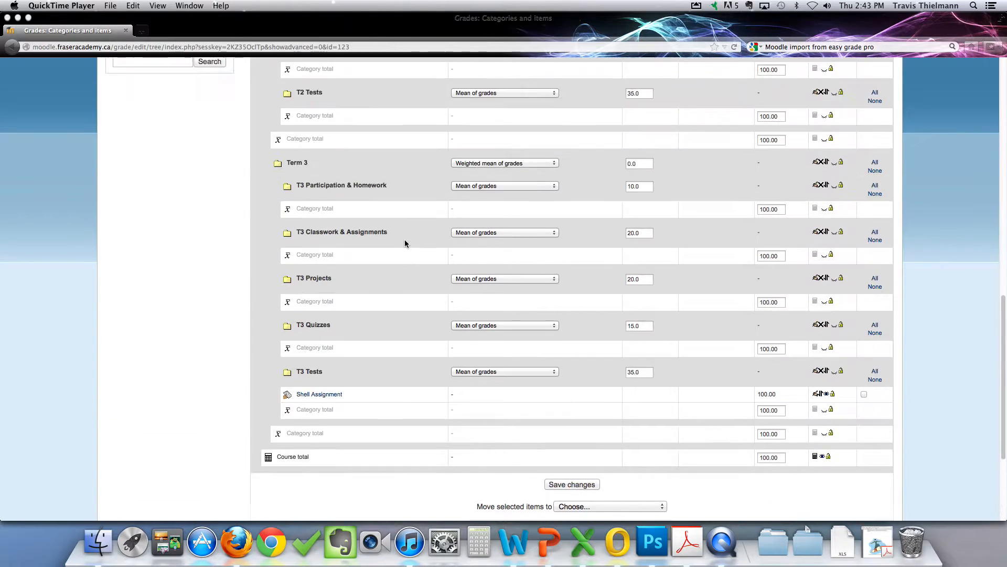
scroll(405, 243, up, 5)
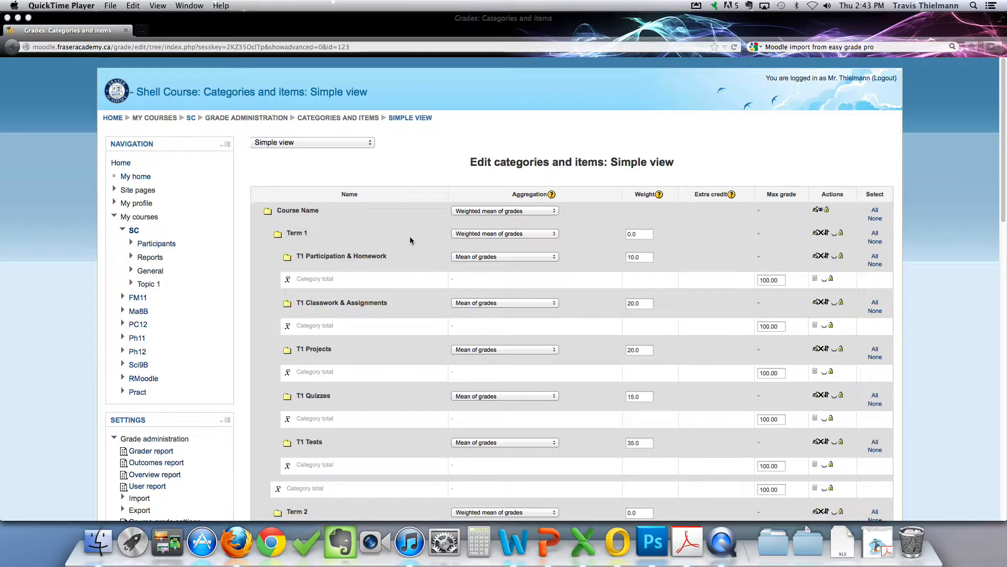
scroll(411, 240, down, 2)
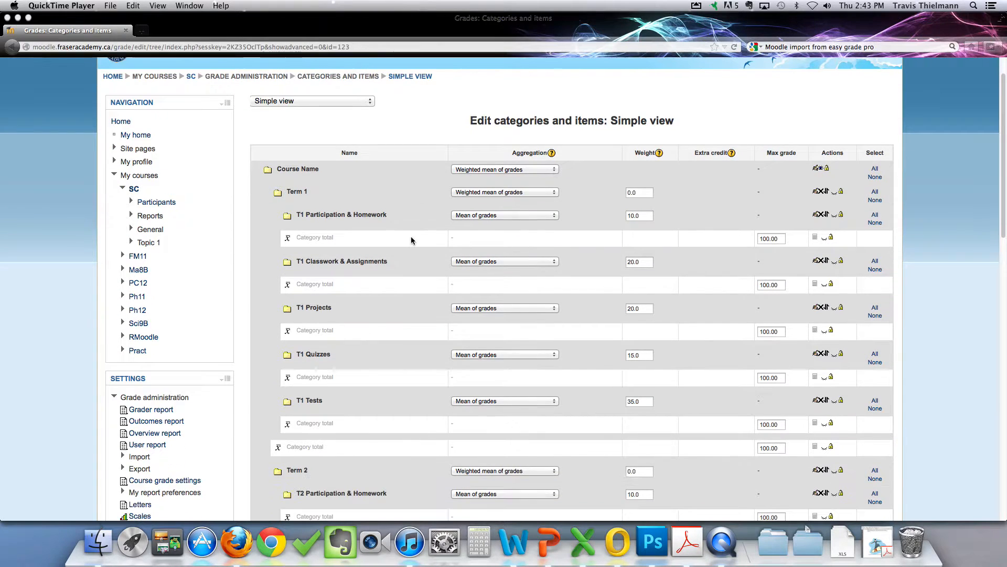
scroll(412, 239, up, 2)
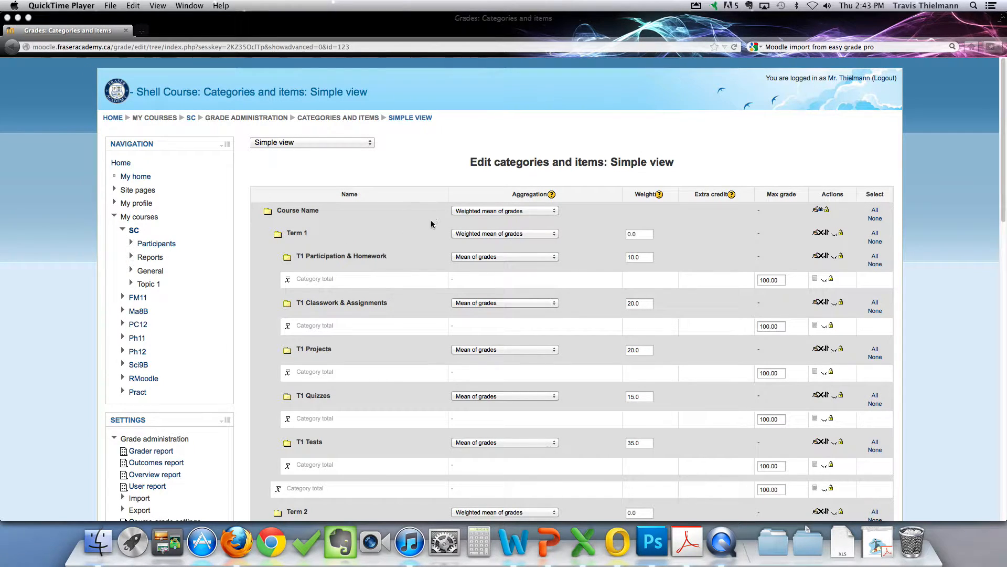
scroll(431, 223, down, 1)
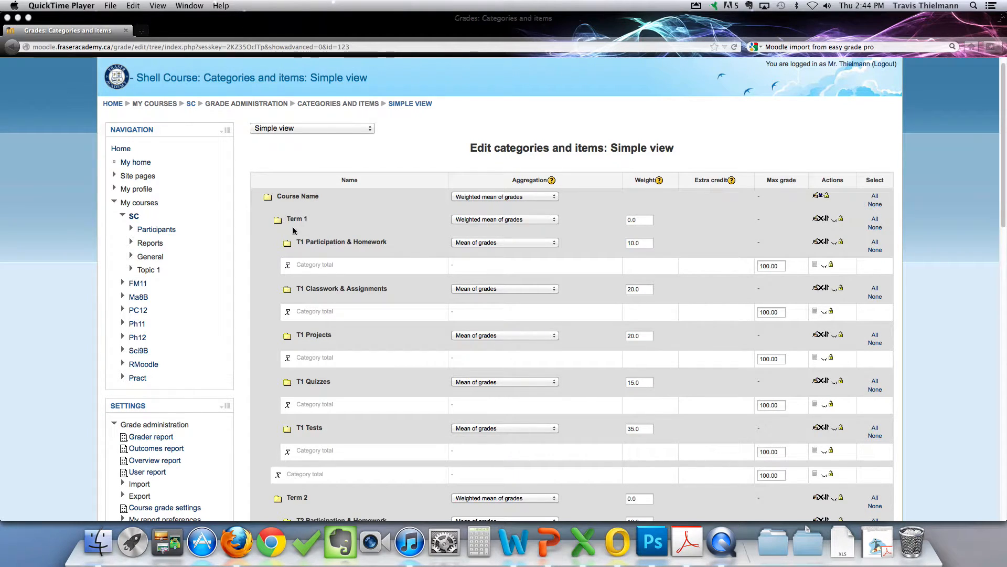
scroll(302, 227, down, 10)
scroll(282, 284, down, 5)
scroll(318, 326, down, 6)
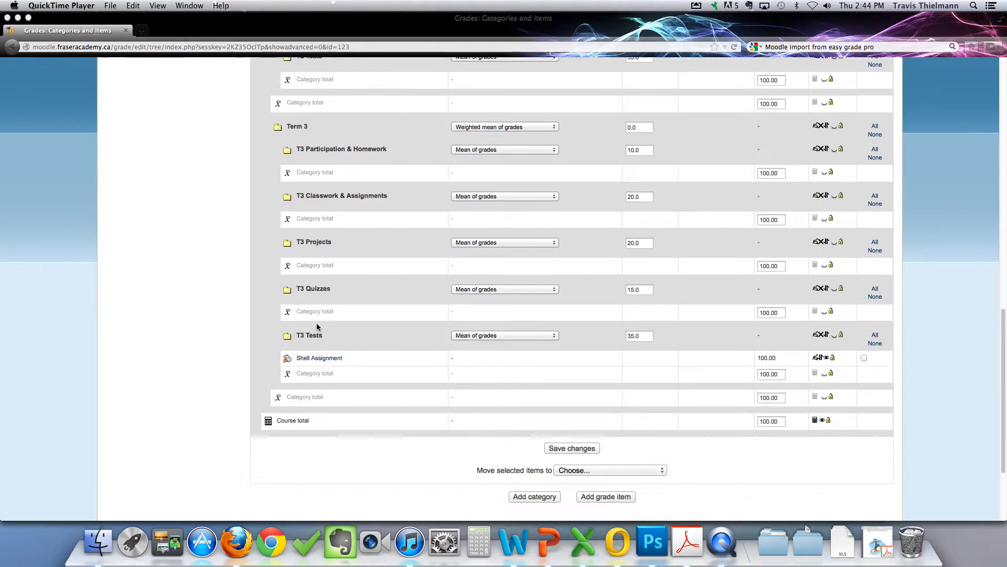
scroll(318, 326, down, 3)
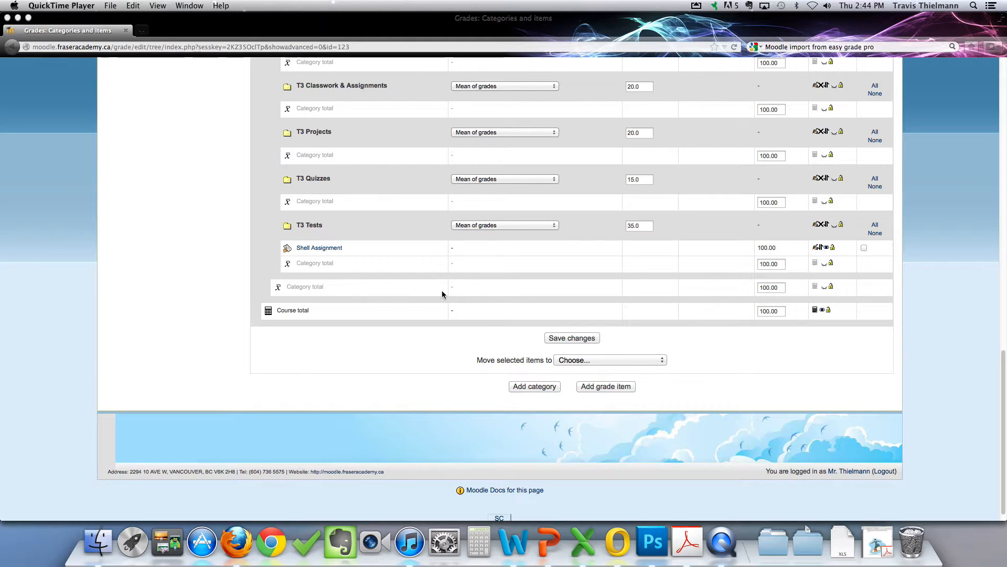
scroll(548, 300, up, 9)
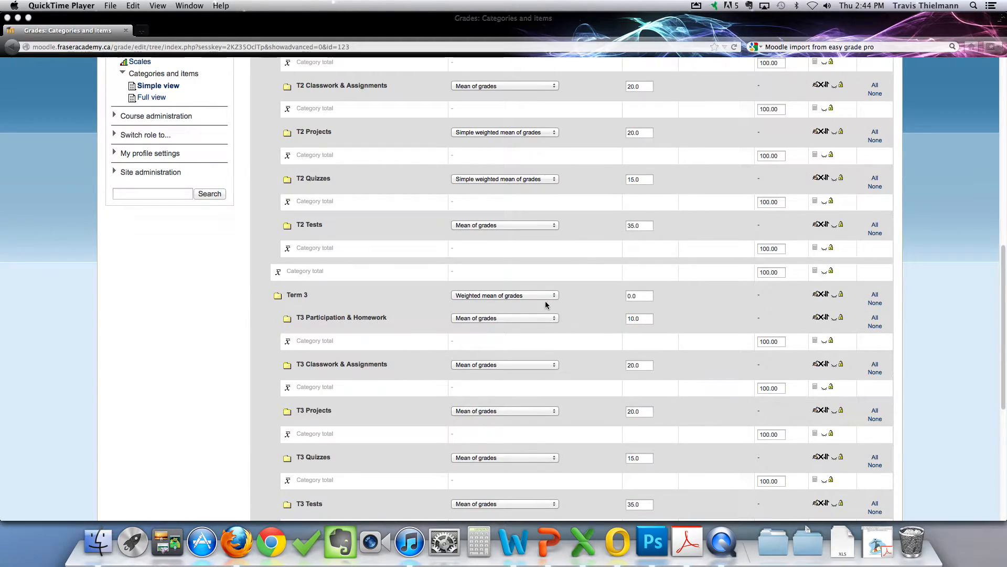
scroll(551, 303, up, 3)
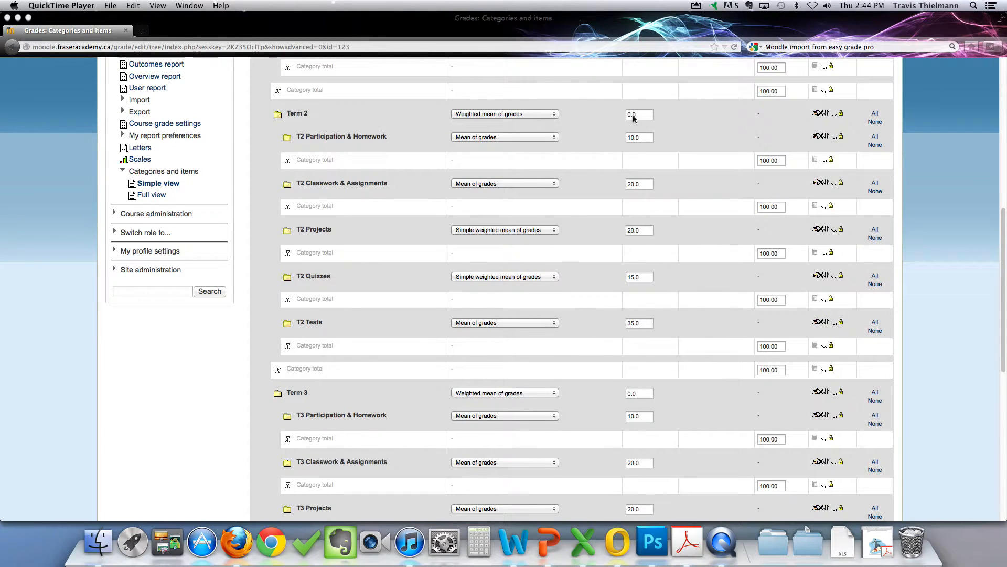
scroll(633, 119, up, 12)
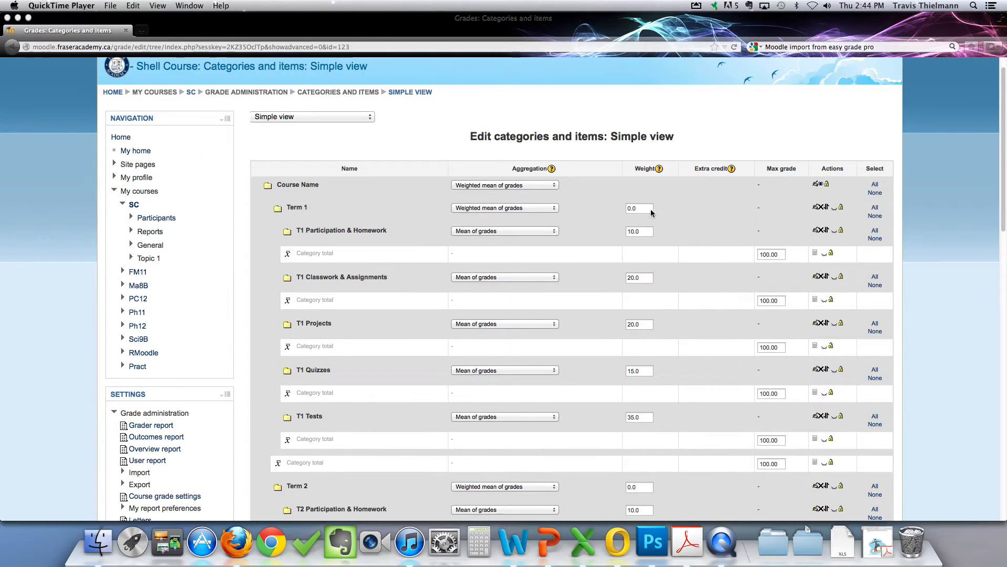
scroll(577, 219, down, 1)
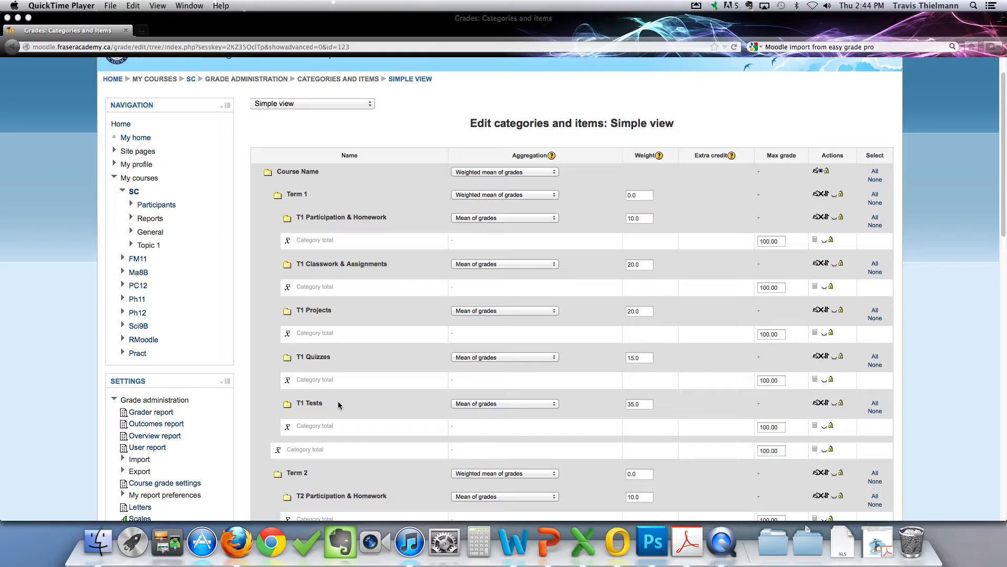
scroll(409, 370, down, 1)
scroll(410, 372, down, 1)
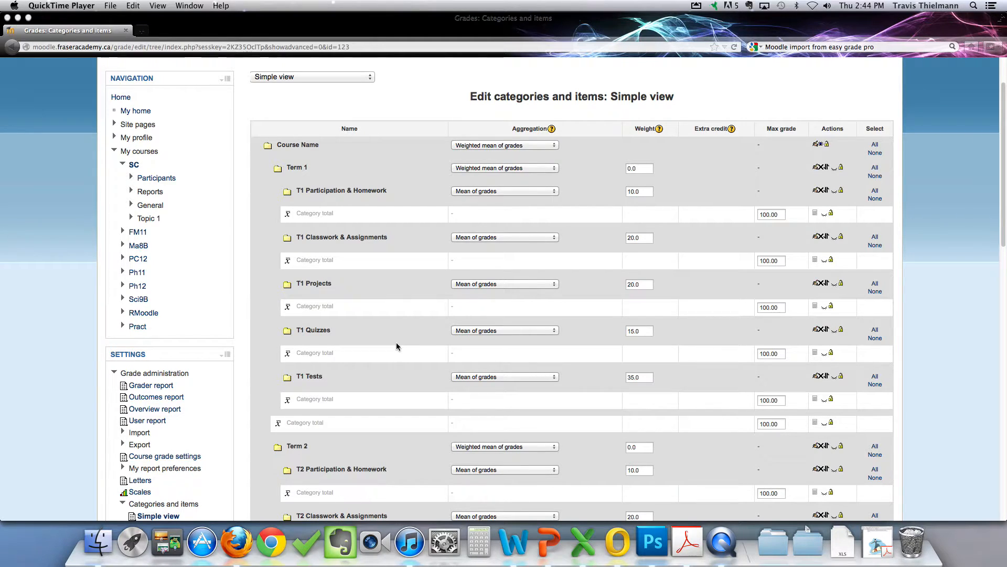
scroll(397, 343, up, 1)
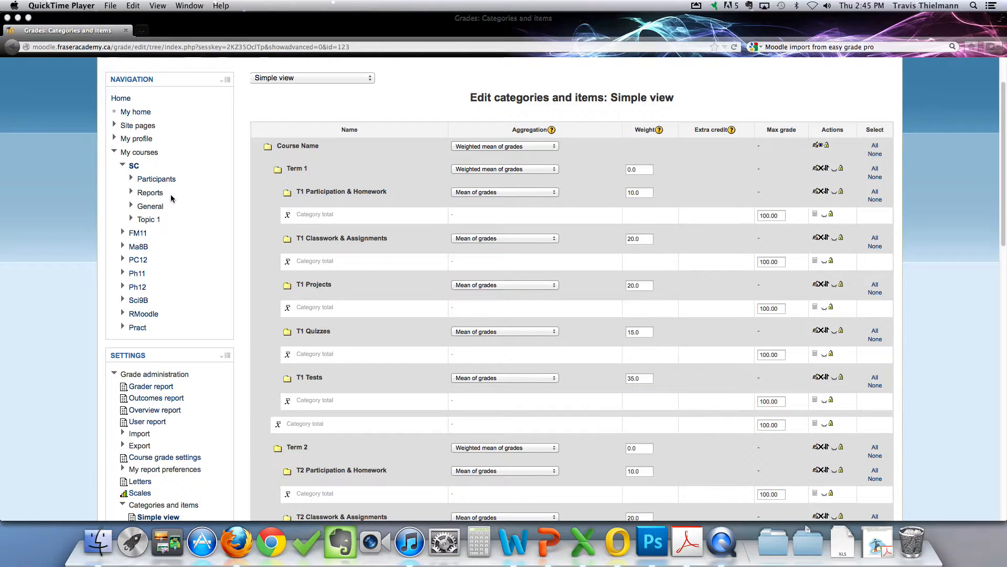
scroll(195, 214, down, 1)
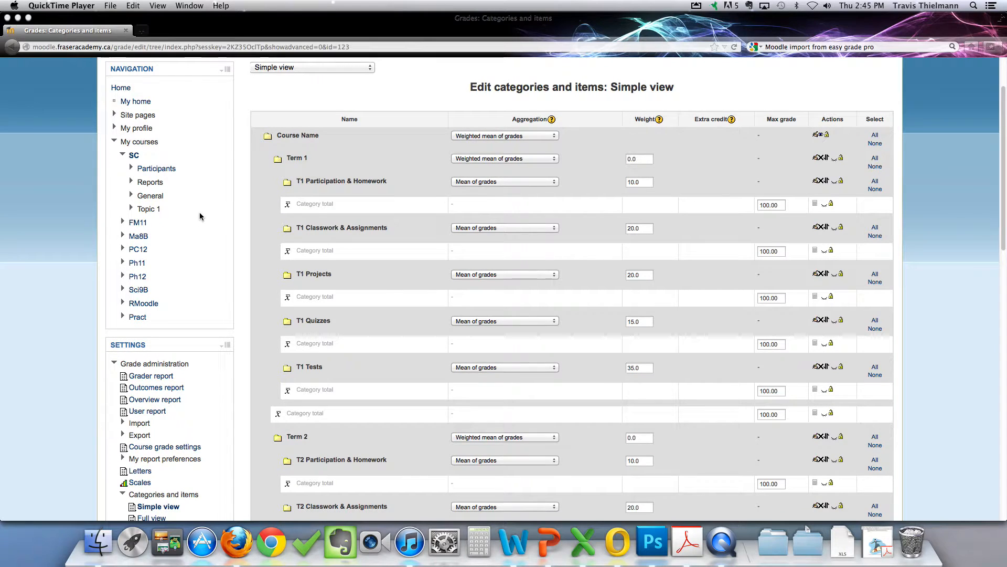
Open the Ma8B course and start importing data from another course into it.
click(140, 230)
click(138, 236)
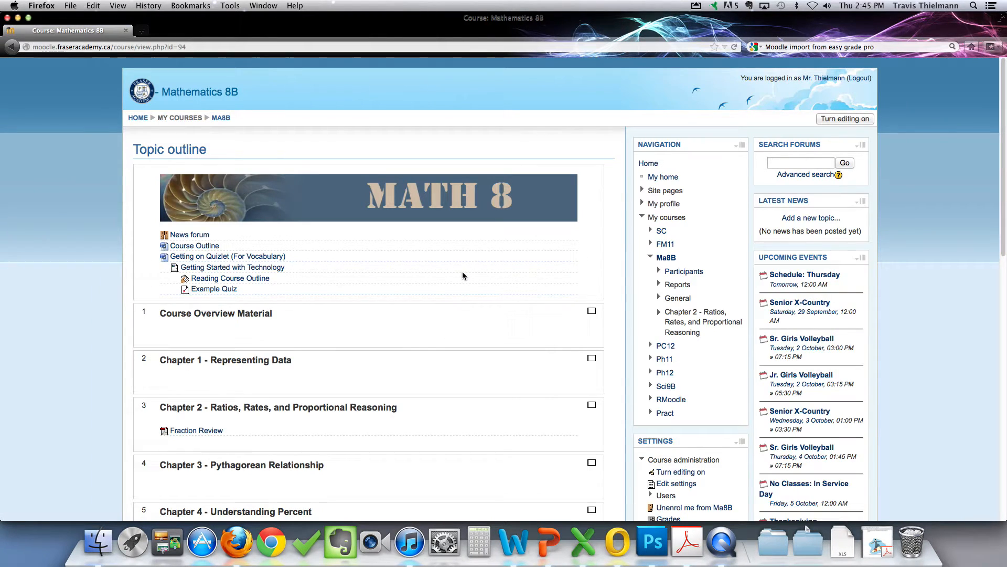
scroll(668, 281, down, 5)
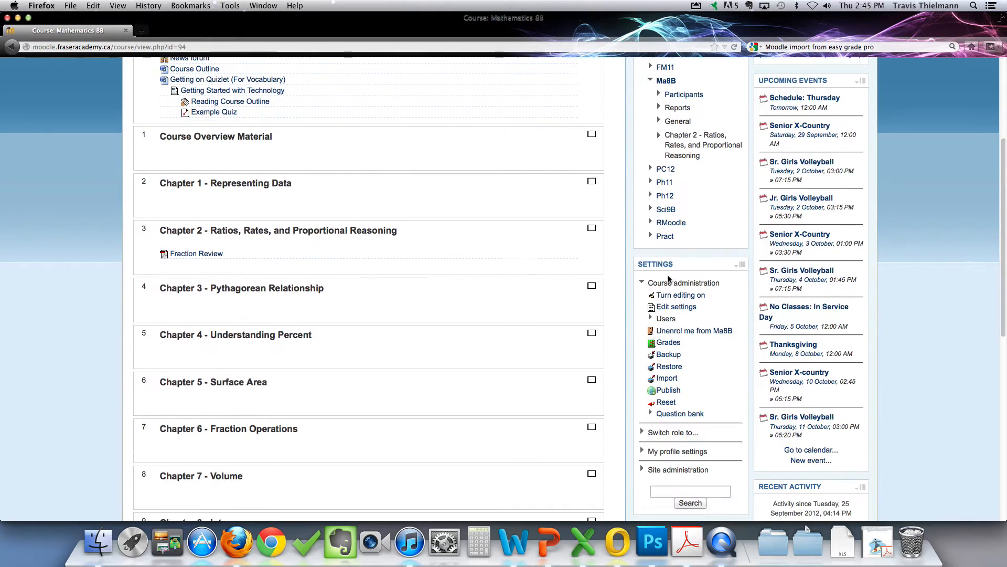
scroll(670, 281, down, 1)
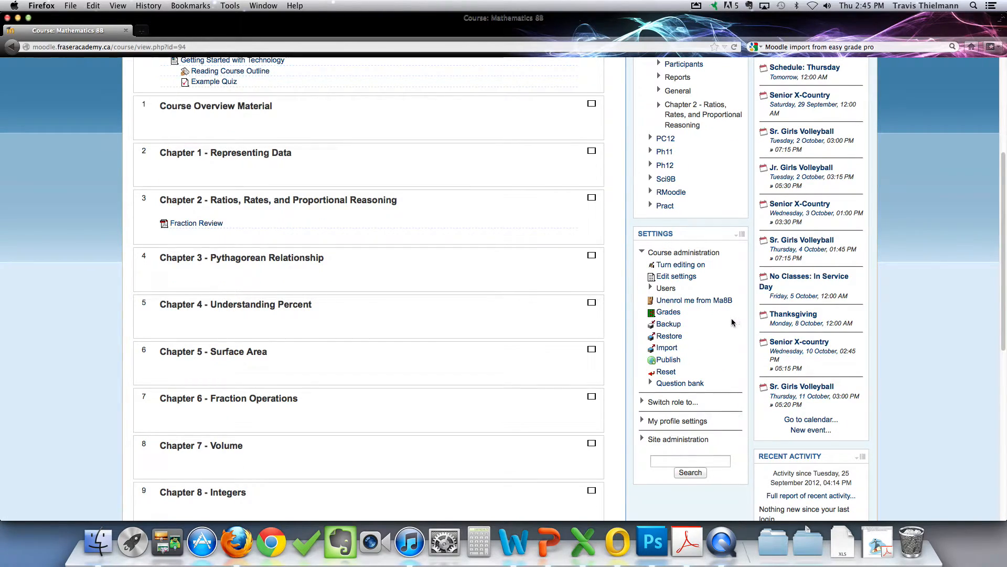
click(669, 348)
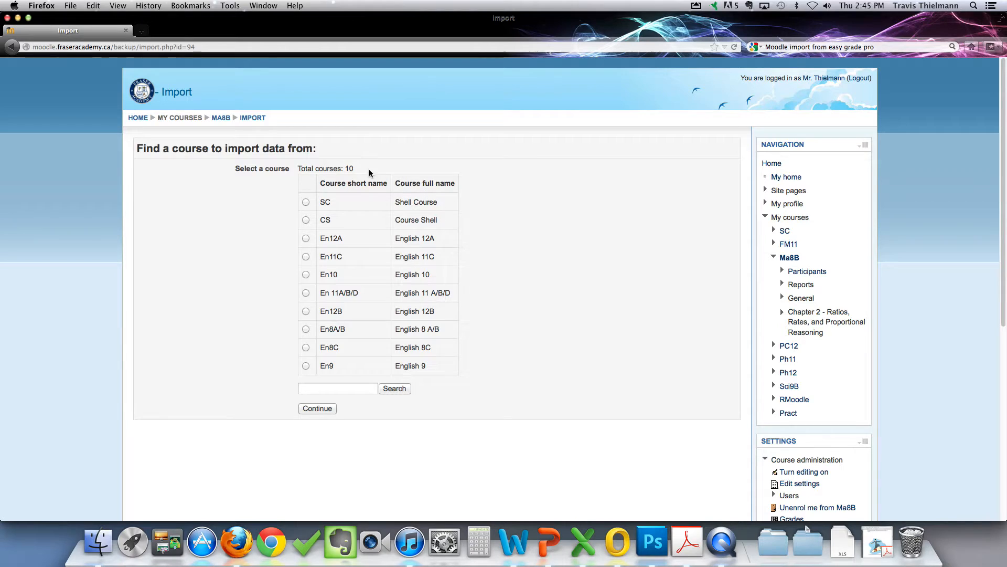
Choose Shell Course (SC) as the import source and accept the initial settings with activities, blocks and filters included.
click(306, 204)
click(319, 409)
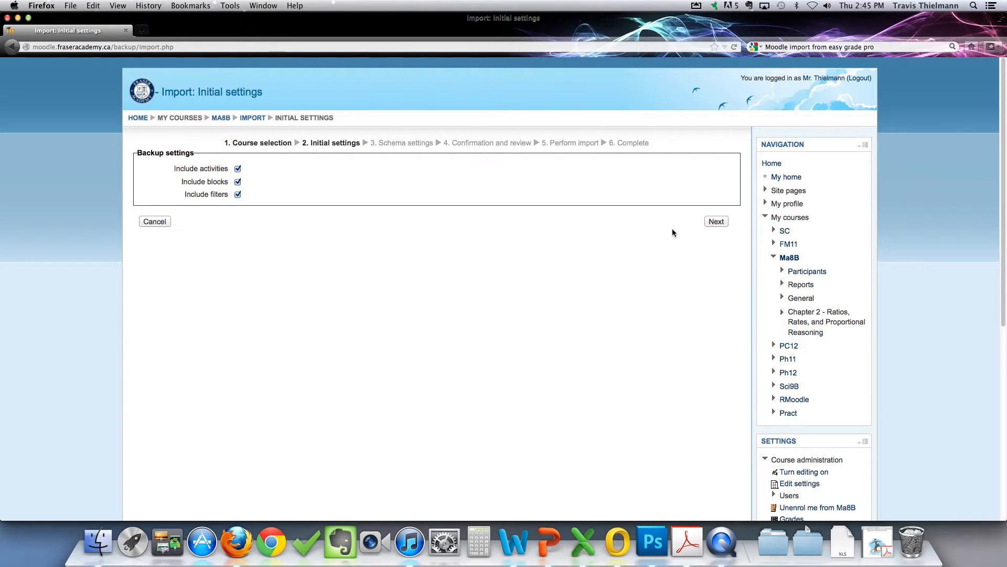
click(716, 221)
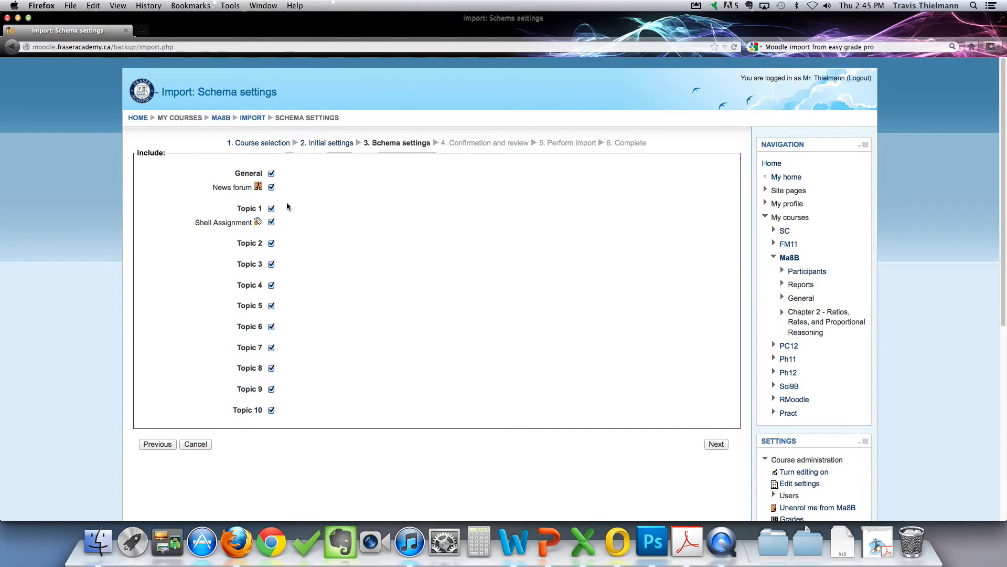
Exclude General and Topics 2 to 10 from the import, leaving only Topic 1 with its Shell Assignment included.
click(271, 174)
click(272, 243)
click(272, 264)
click(271, 285)
click(271, 306)
click(271, 326)
click(271, 348)
click(272, 368)
click(271, 389)
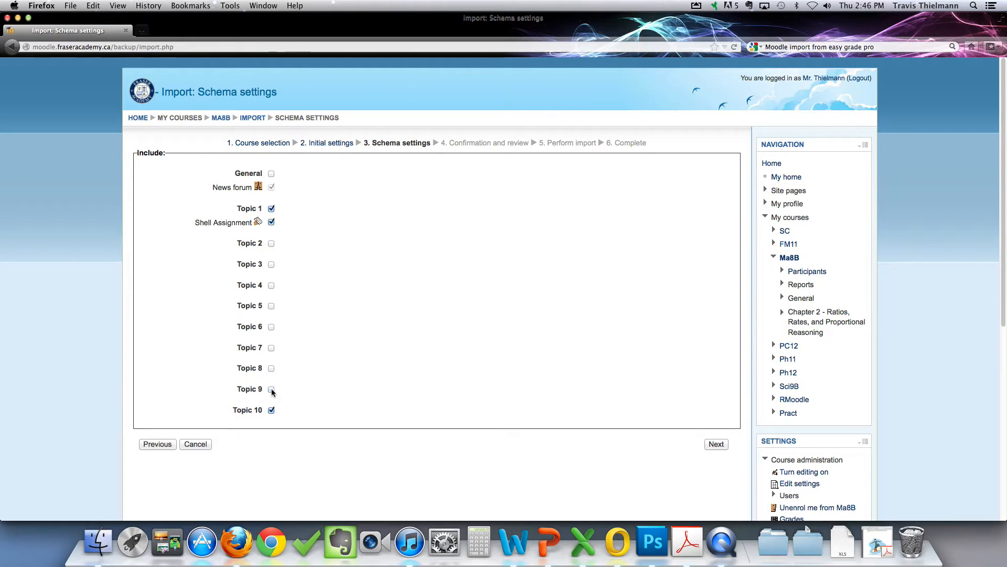
click(272, 411)
Continue to the import confirmation and review the backup settings and included items.
click(715, 444)
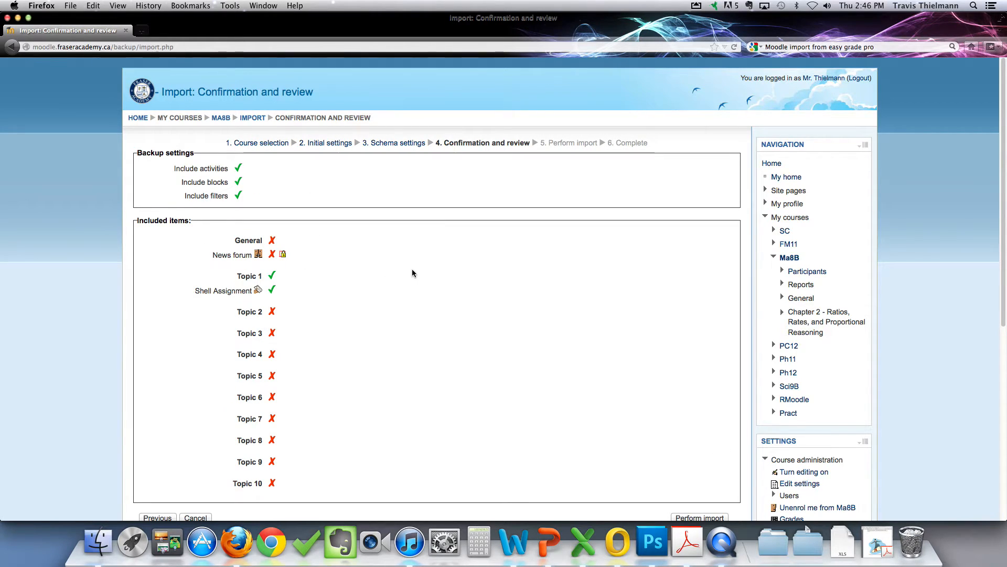
scroll(414, 267, down, 3)
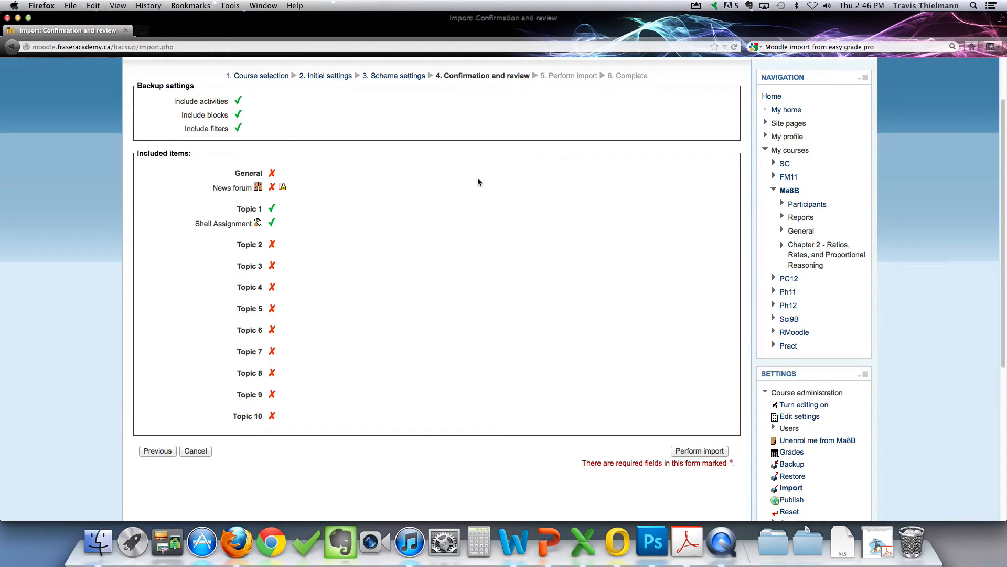
scroll(481, 216, down, 2)
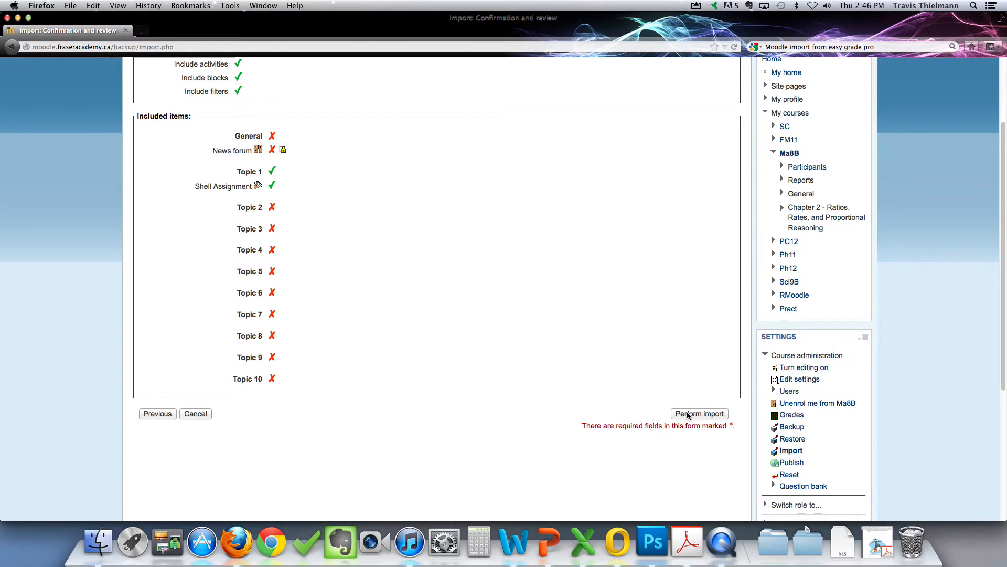
scroll(666, 407, up, 1)
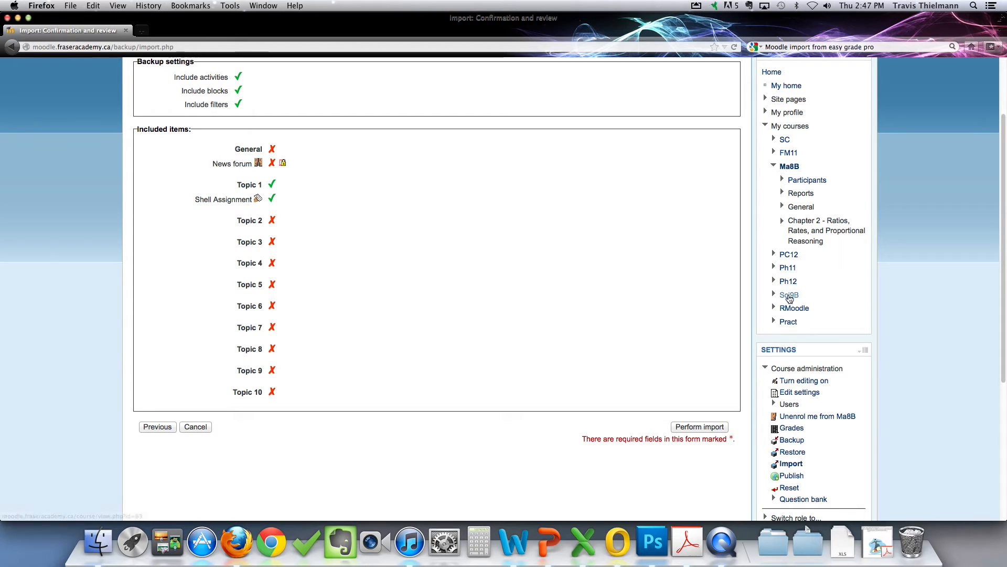
Open the SC Shell Course and turn editing on.
click(801, 146)
click(785, 140)
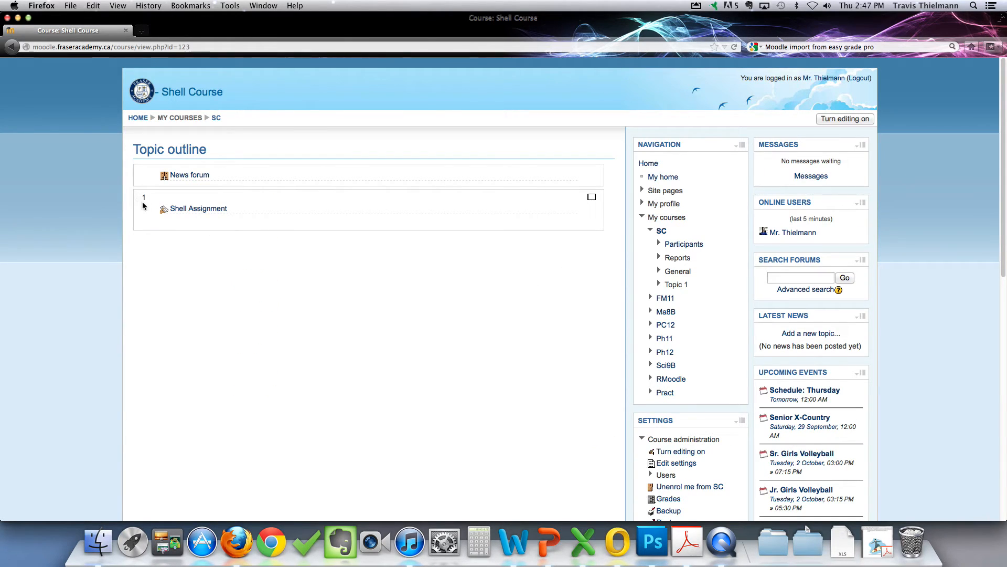
click(845, 118)
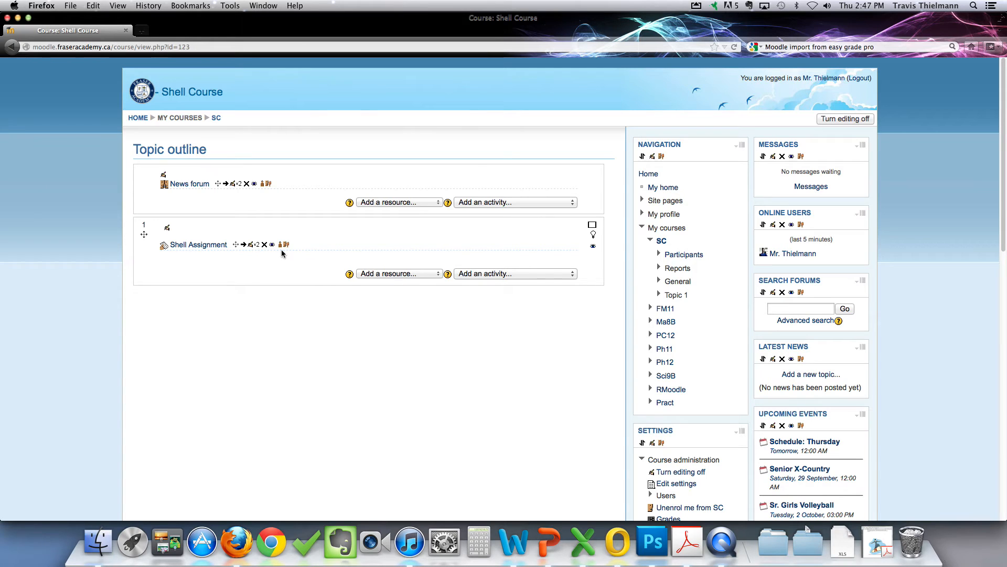
Open the Shell Course's grades and look over the category columns in the grader report.
scroll(319, 263, down, 2)
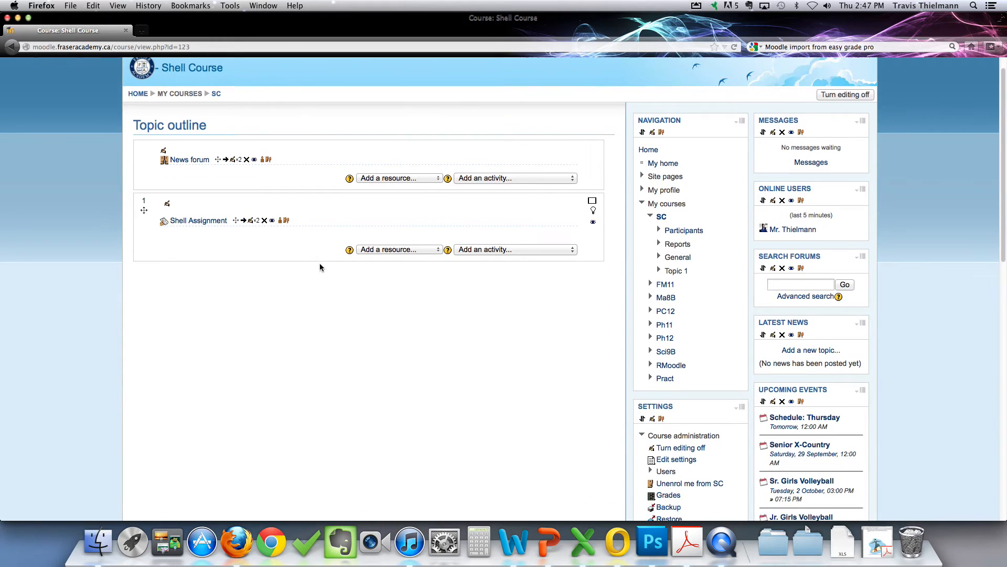
scroll(451, 278, down, 8)
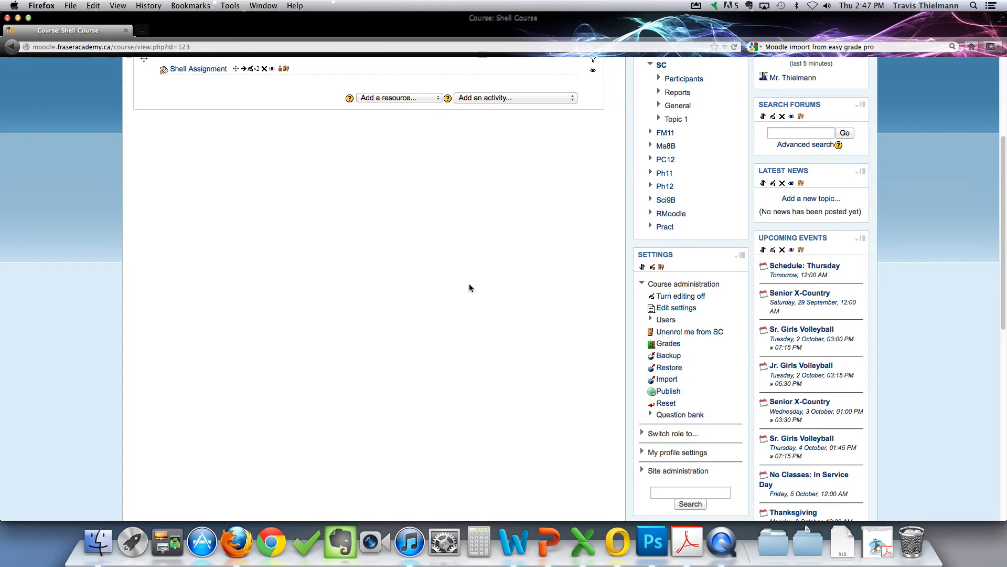
click(673, 345)
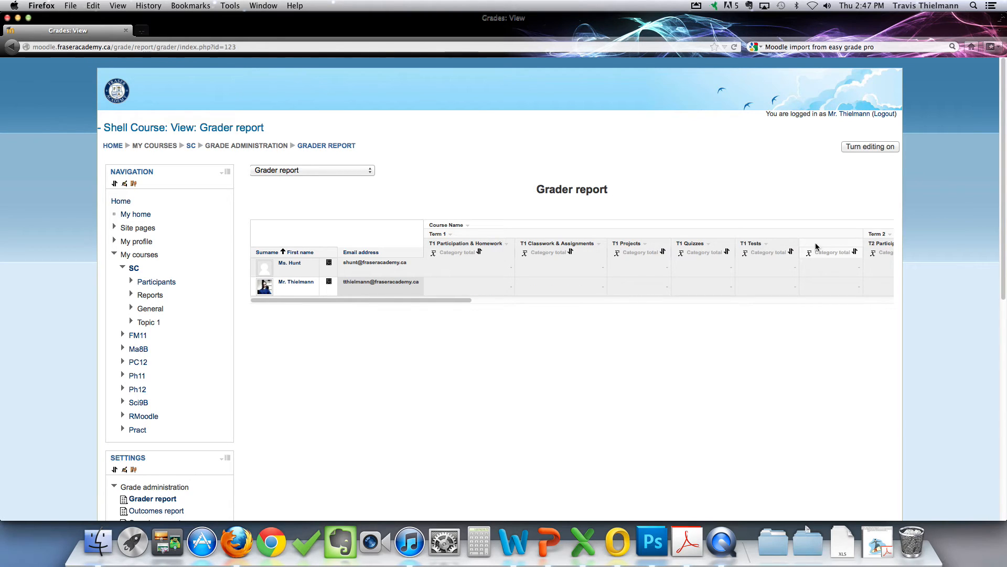
drag(443, 300, 327, 300)
Open the full view of the Shell Course's grade categories and items and review the settings for all three terms.
scroll(326, 303, down, 5)
scroll(326, 307, down, 4)
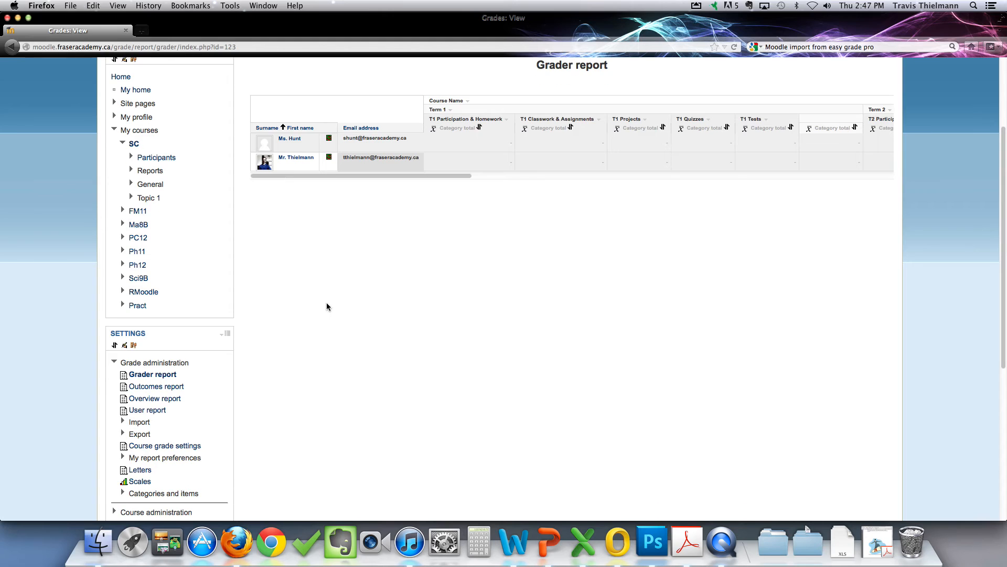
scroll(329, 304, down, 3)
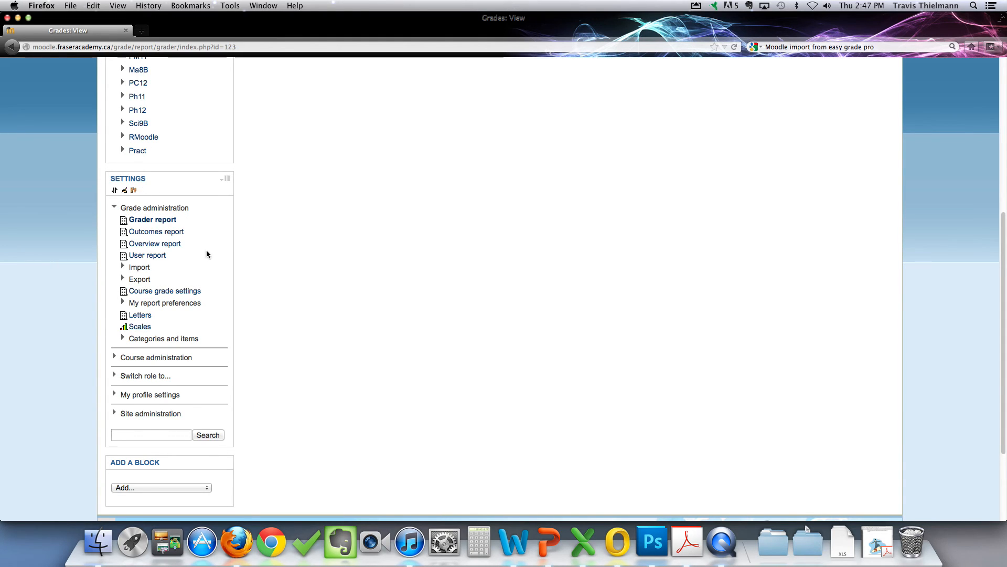
click(124, 340)
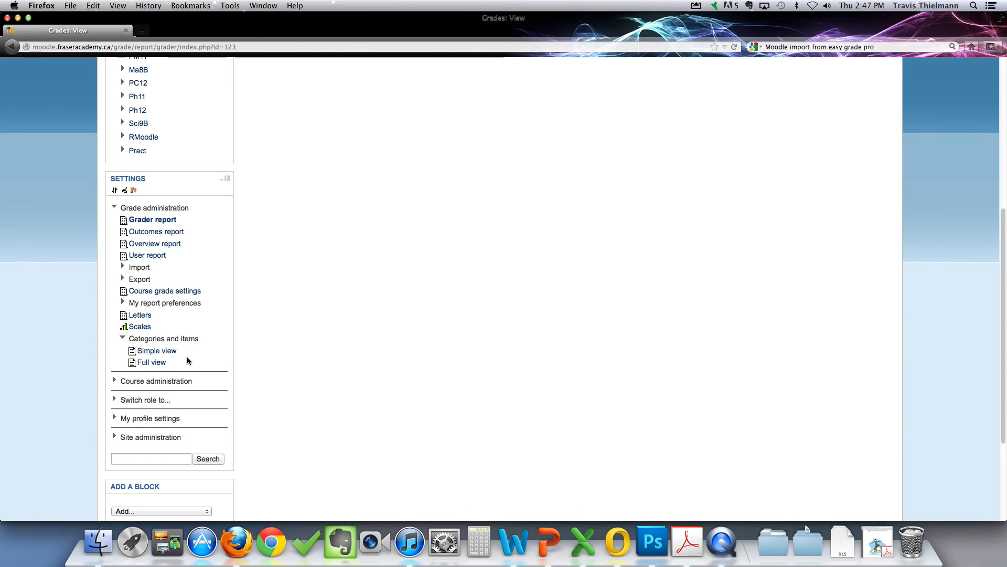
click(152, 363)
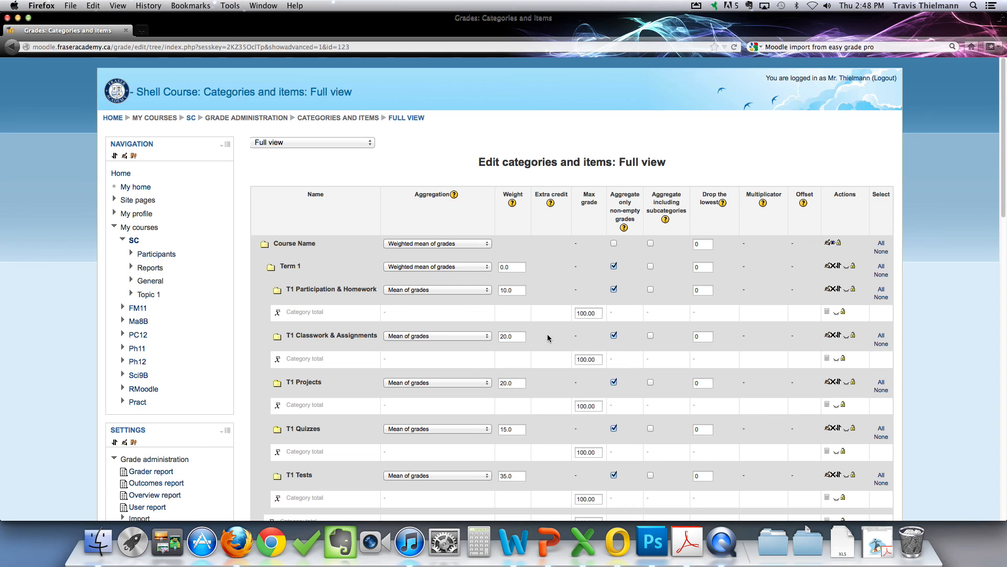
scroll(548, 337, down, 10)
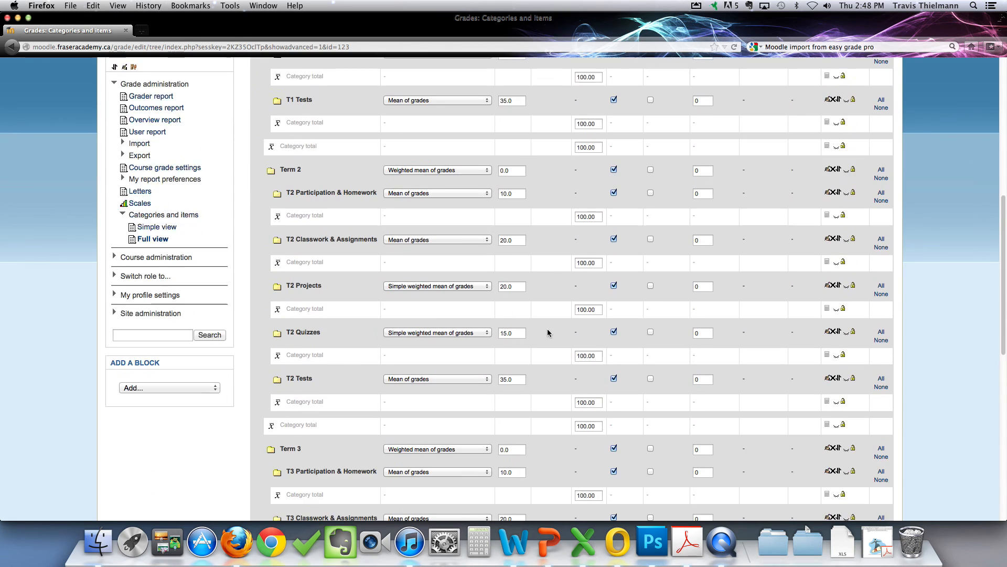
scroll(548, 333, down, 8)
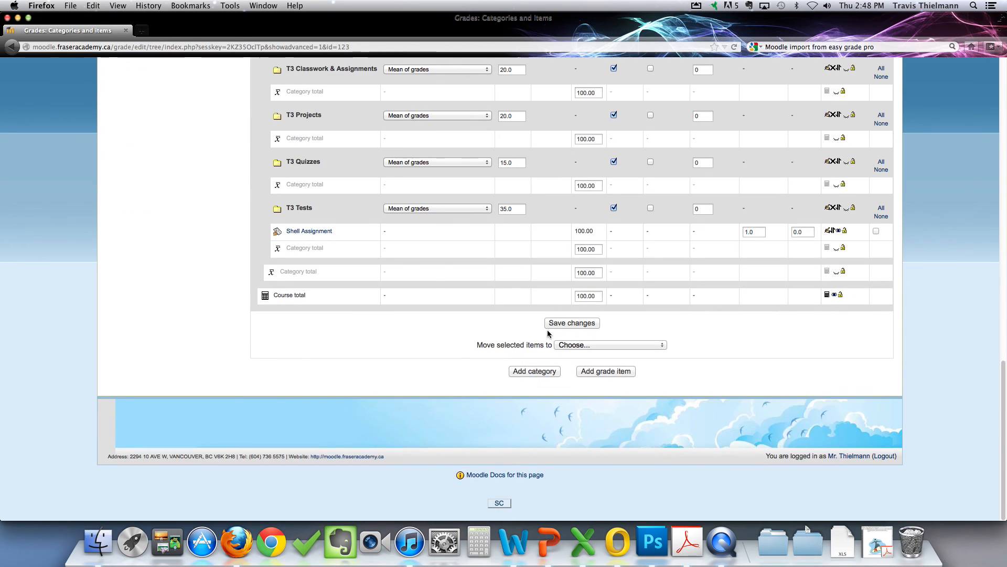
scroll(548, 333, up, 12)
scroll(548, 334, up, 5)
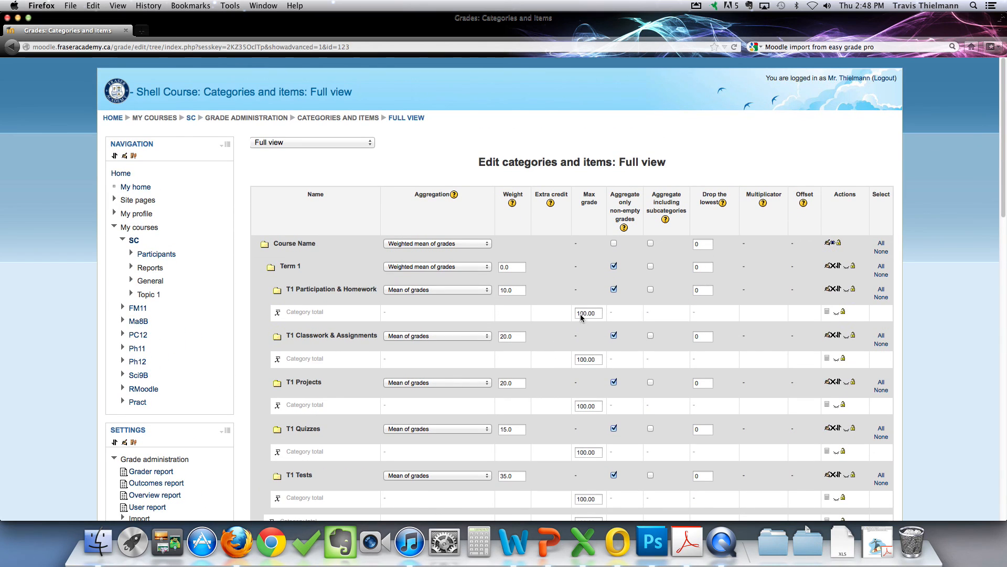